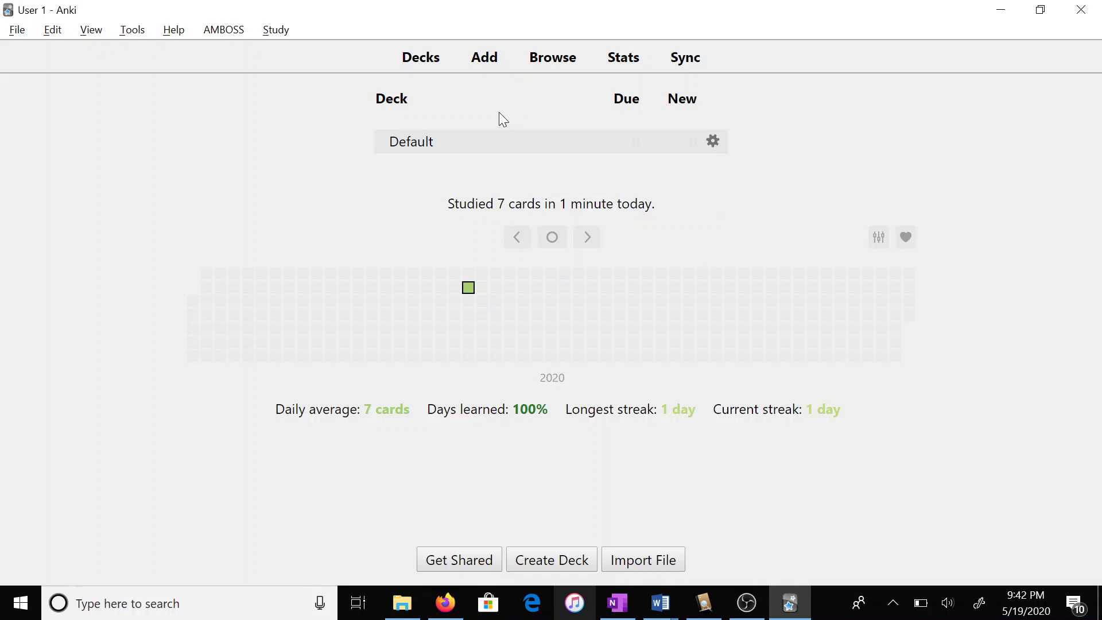
Step: Start a new card and switch its note type to Basic
click(485, 58)
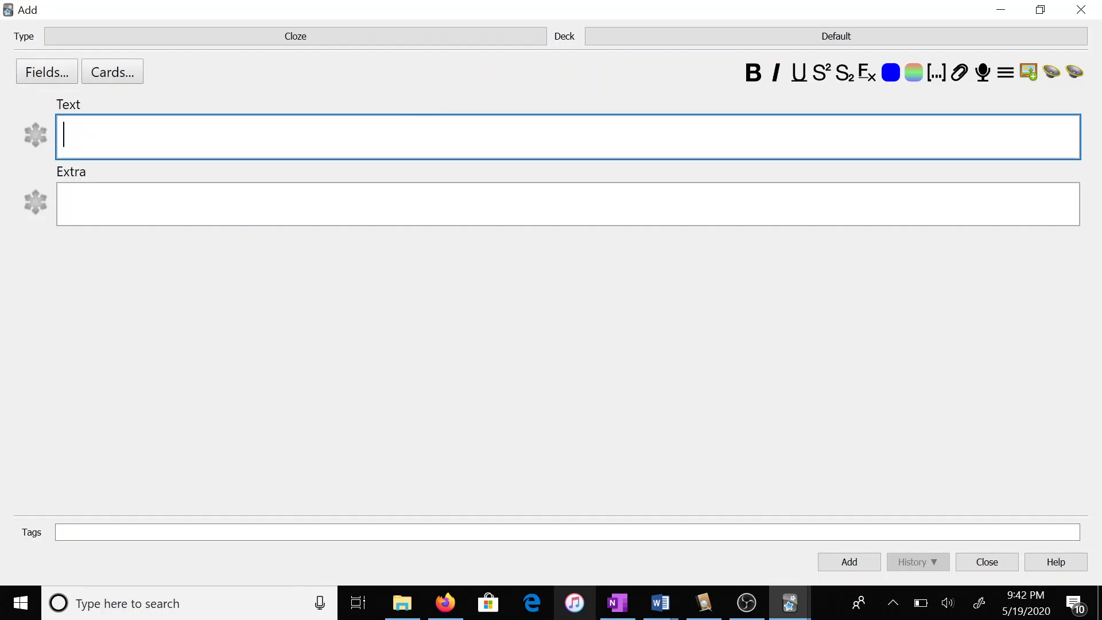
click(297, 36)
text(bas)
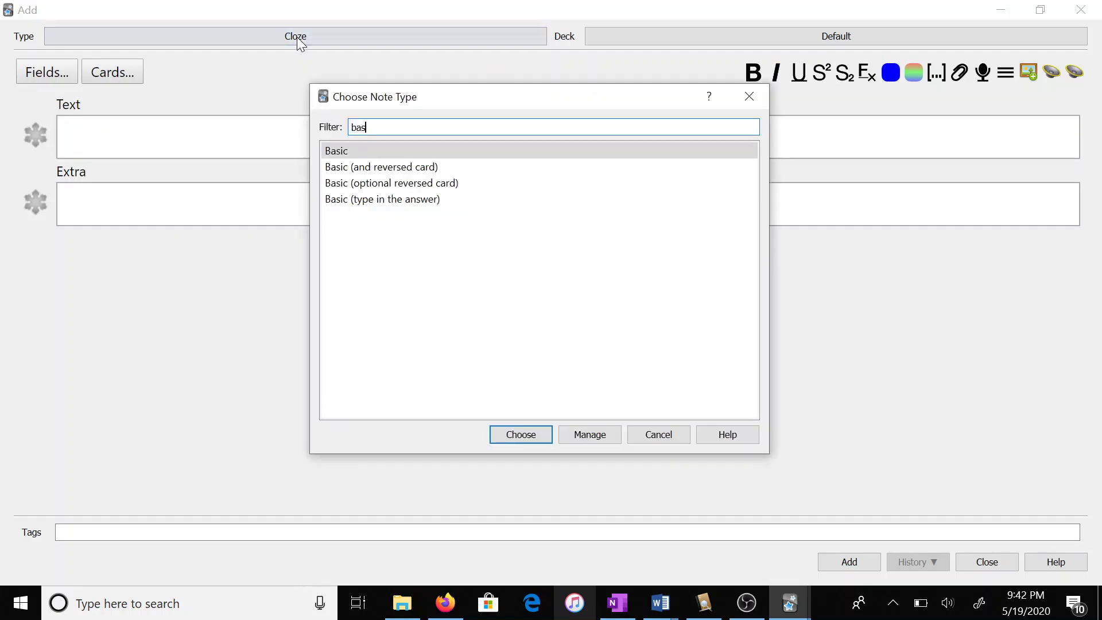
key(Return)
Step: Enter 'What is the capital of Georgia?' as Front and 'Atlanta' as Back
text(What is th)
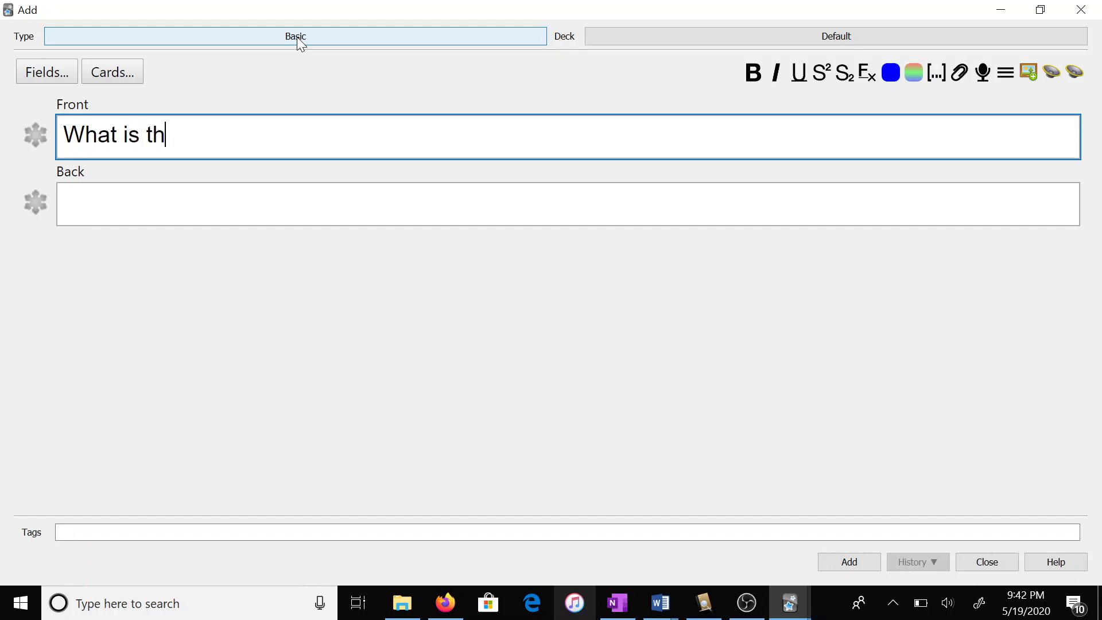
text(e capital of)
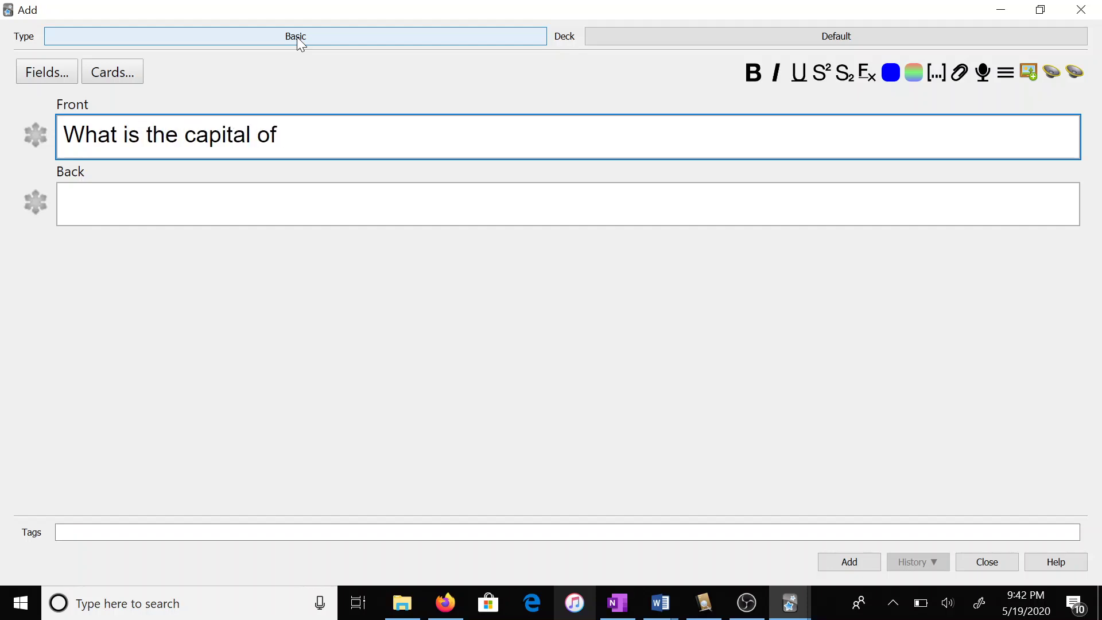
text( Georgia?)
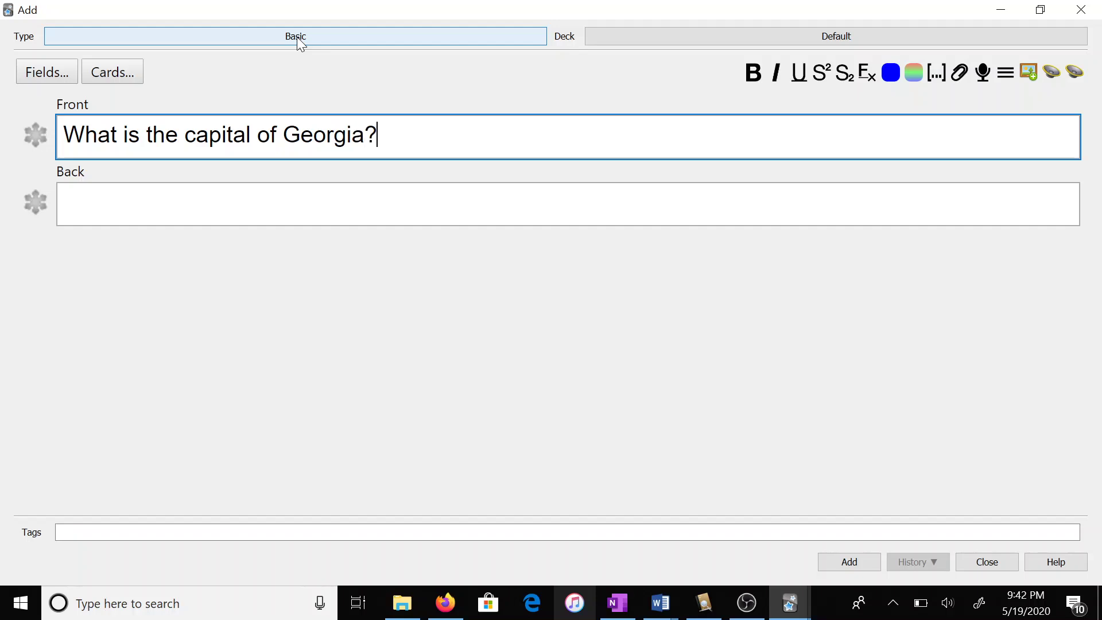
key(Tab)
text(Atlanta)
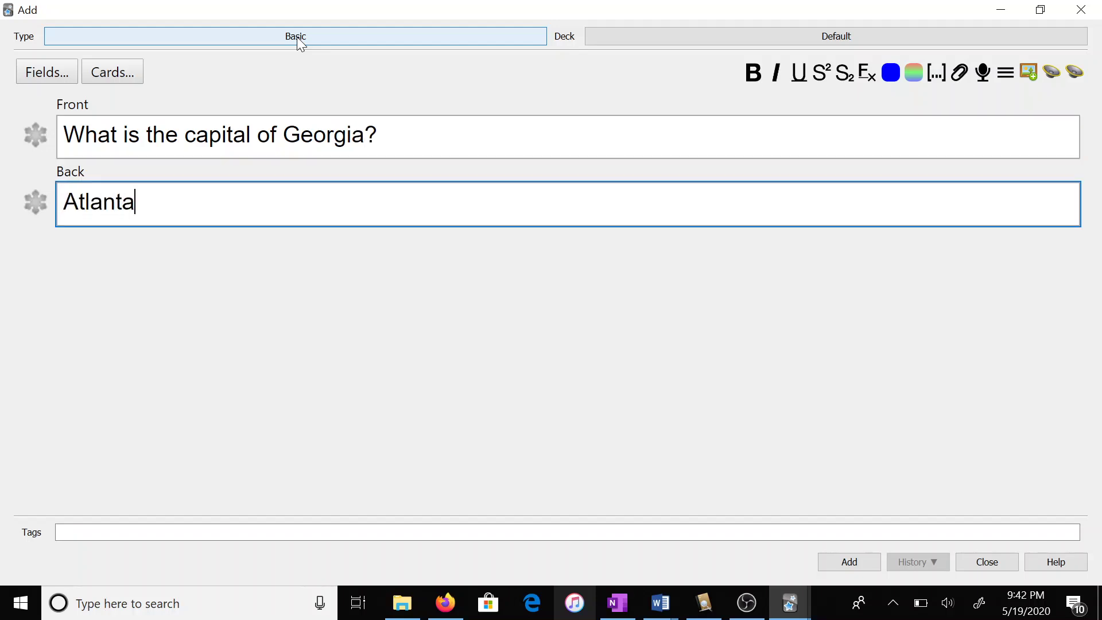
Step: Save the Georgia question card and switch the note type to Cloze
click(856, 561)
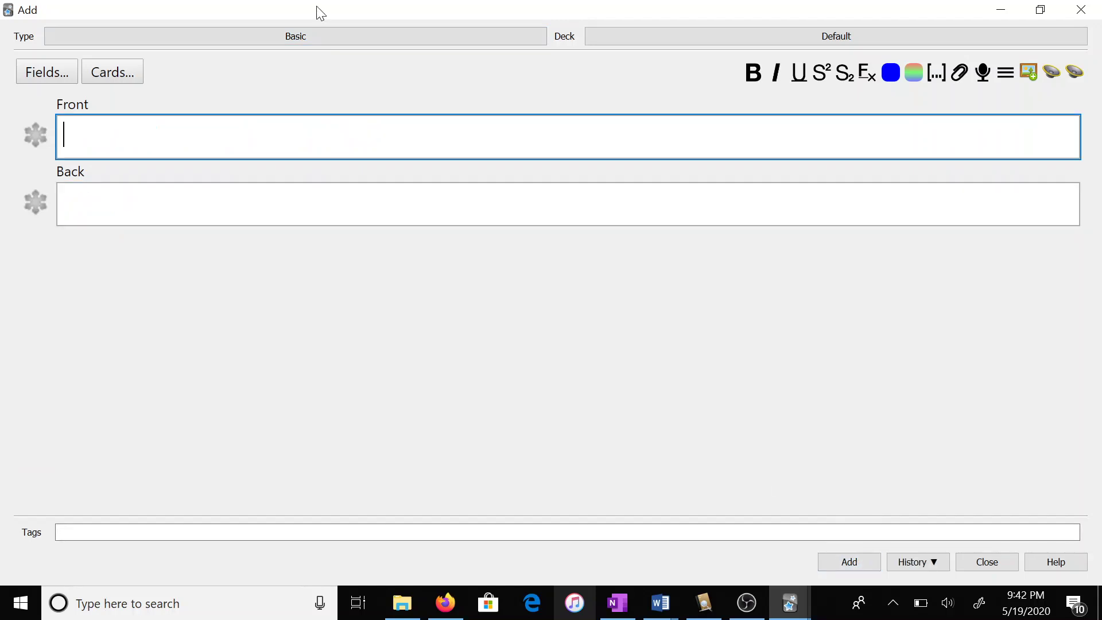
click(306, 33)
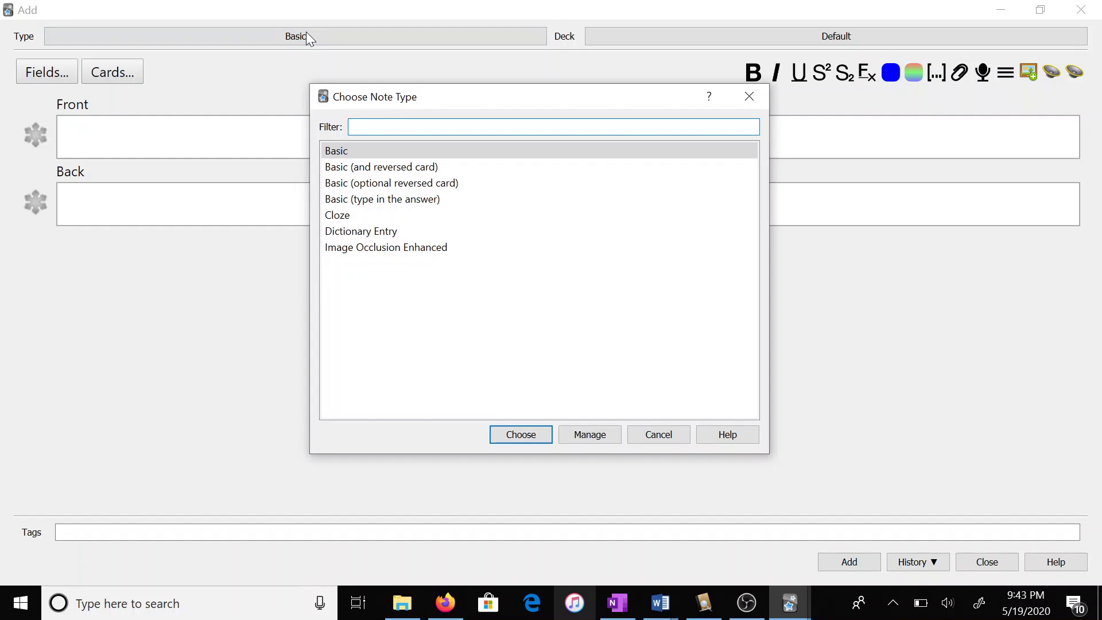
key(Down)
key(Down)
key(Down)
key(Down)
key(Return)
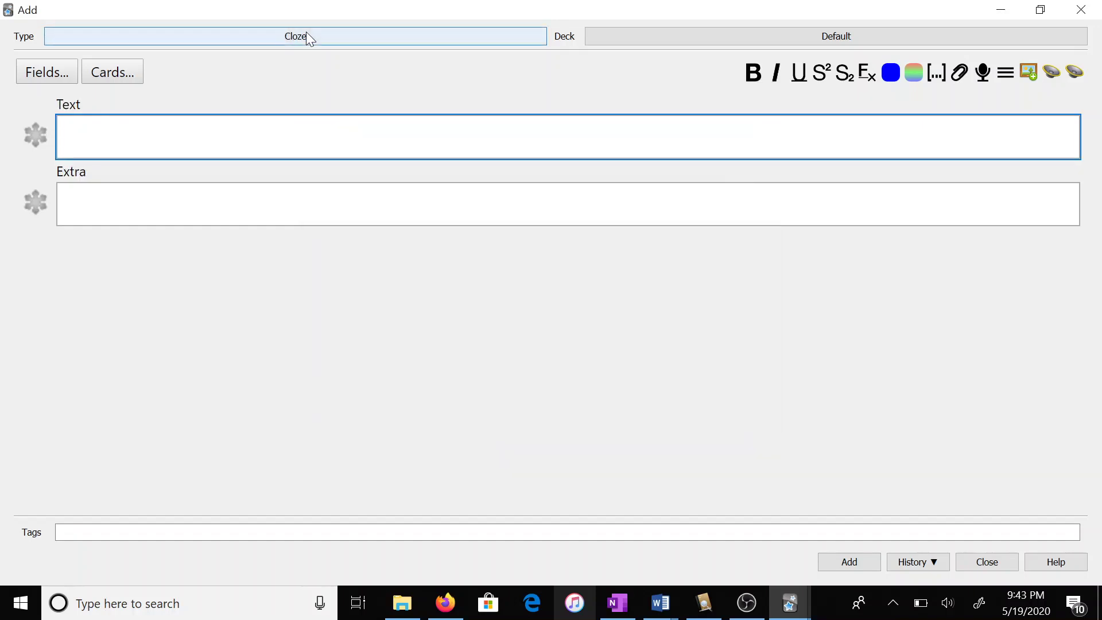
Step: Add 'The capital of Georgia is Atlanta' with Atlanta as a cloze deletion, then close
text(The capita)
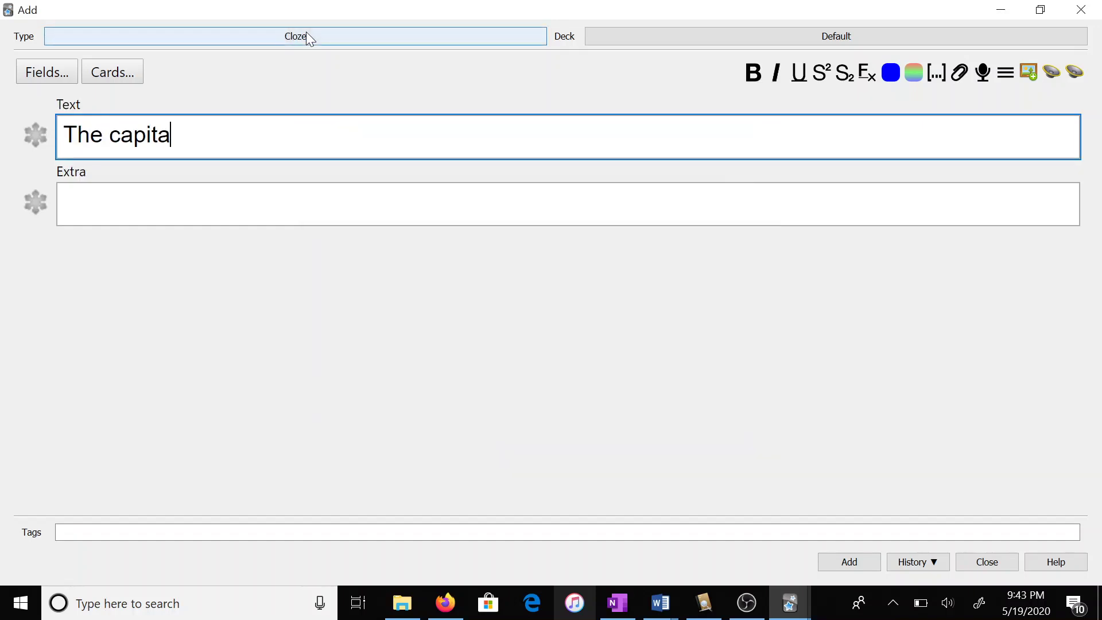
text(l of Georgia is)
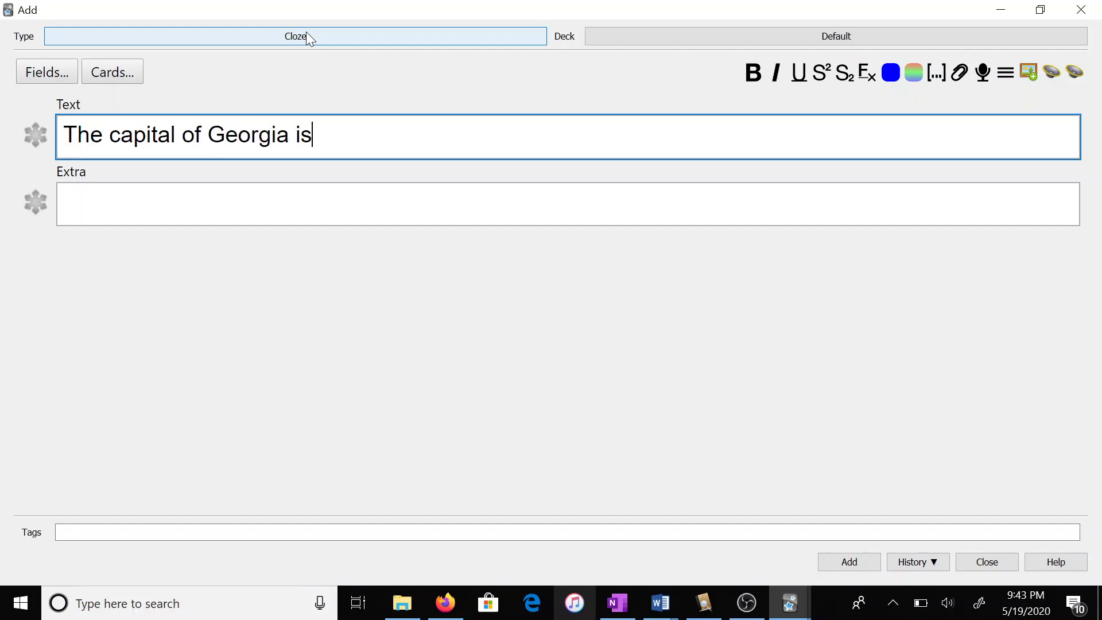
text( Atlanta)
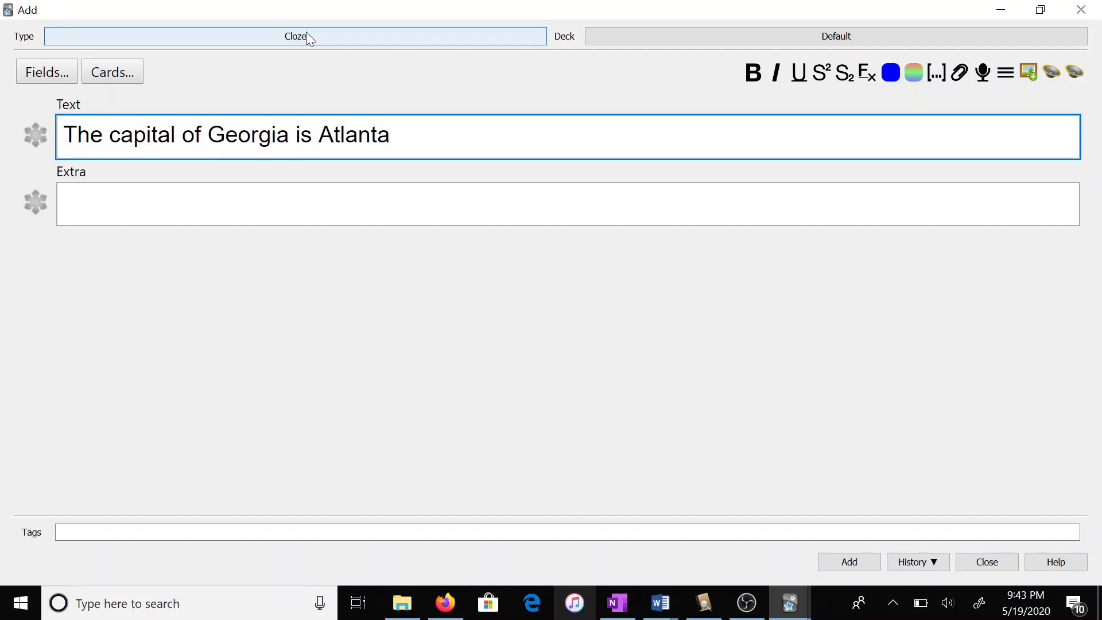
click(319, 134)
drag(319, 134, 391, 134)
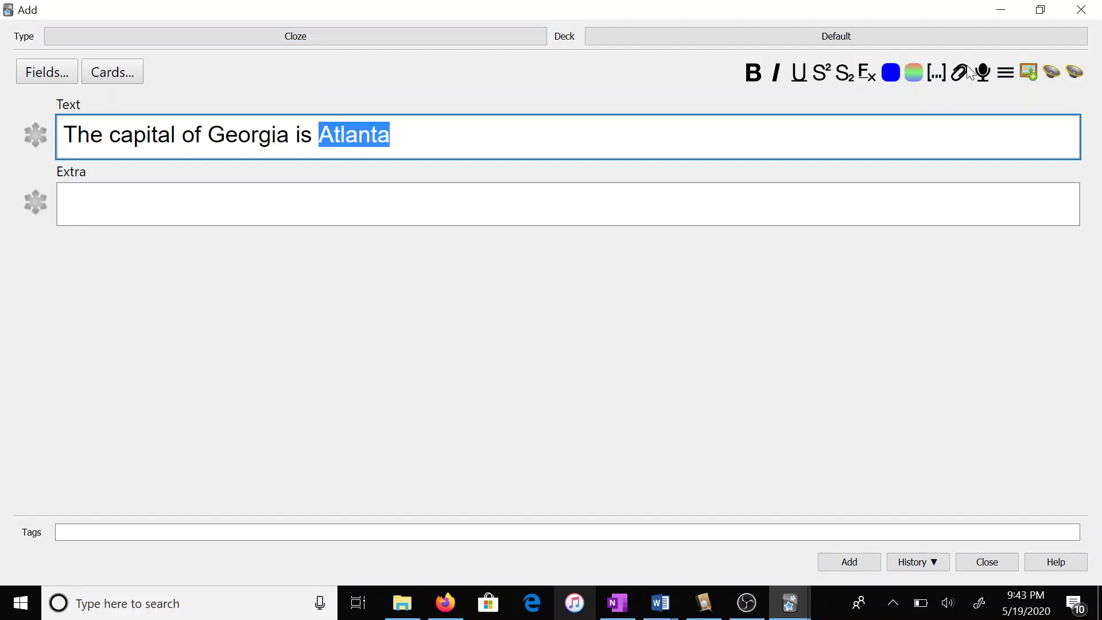
click(937, 72)
click(837, 560)
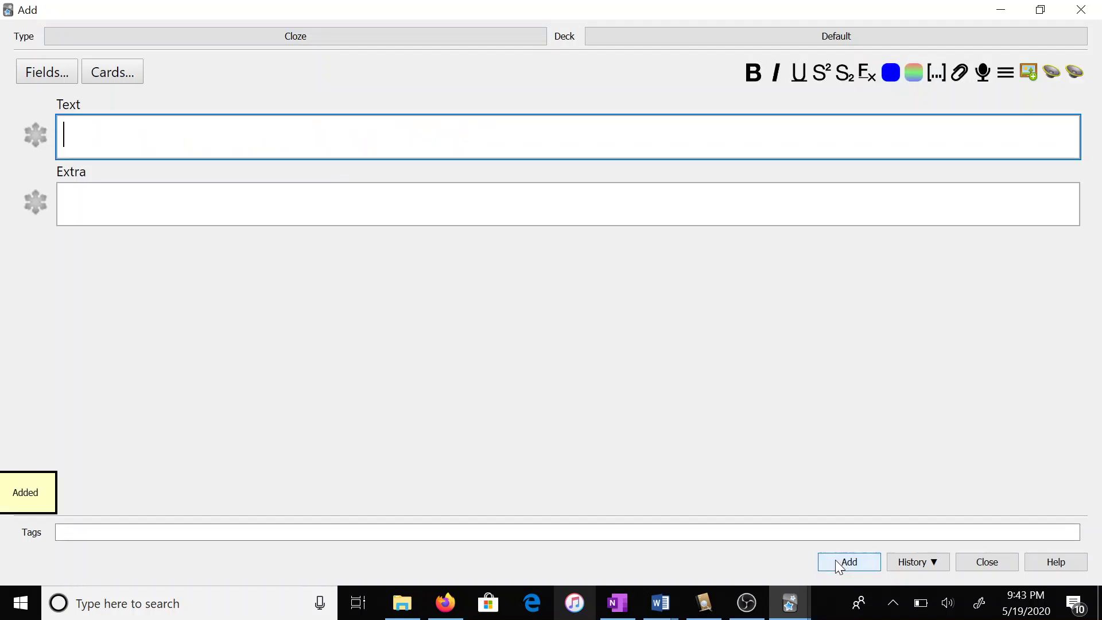
click(1082, 10)
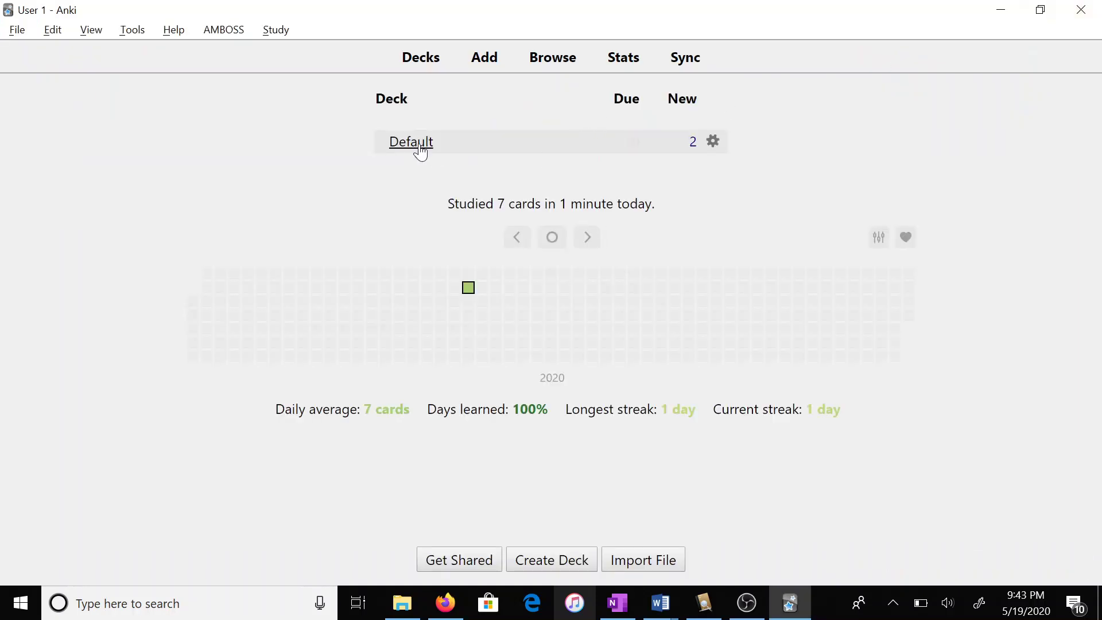
Step: Study the Default deck, showing each Georgia card's answer and rating it Good
click(419, 148)
key(s)
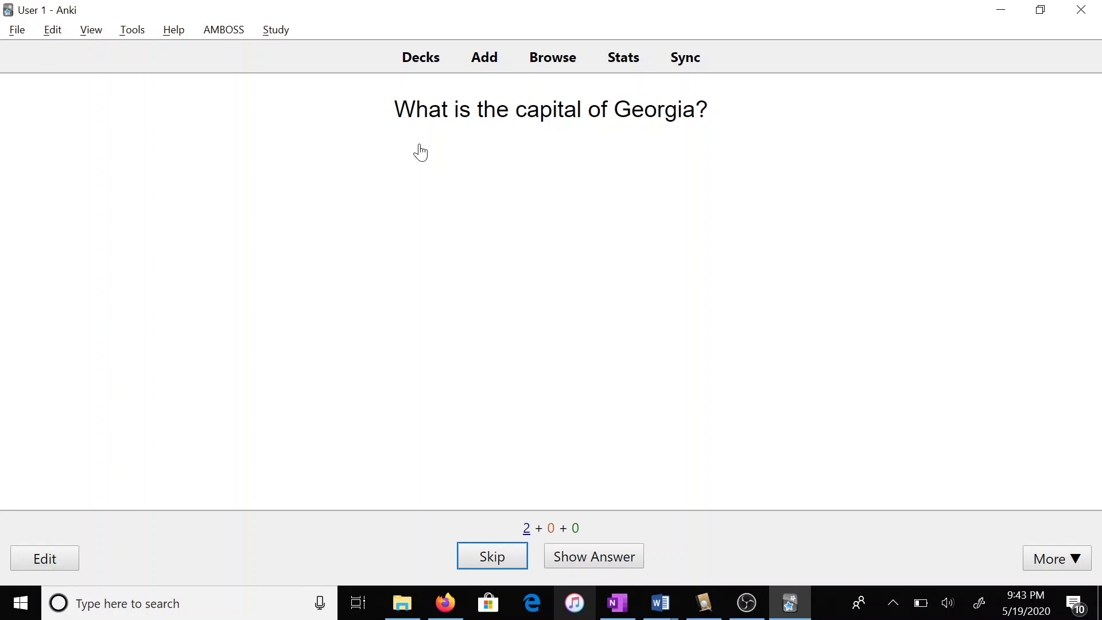
key(space)
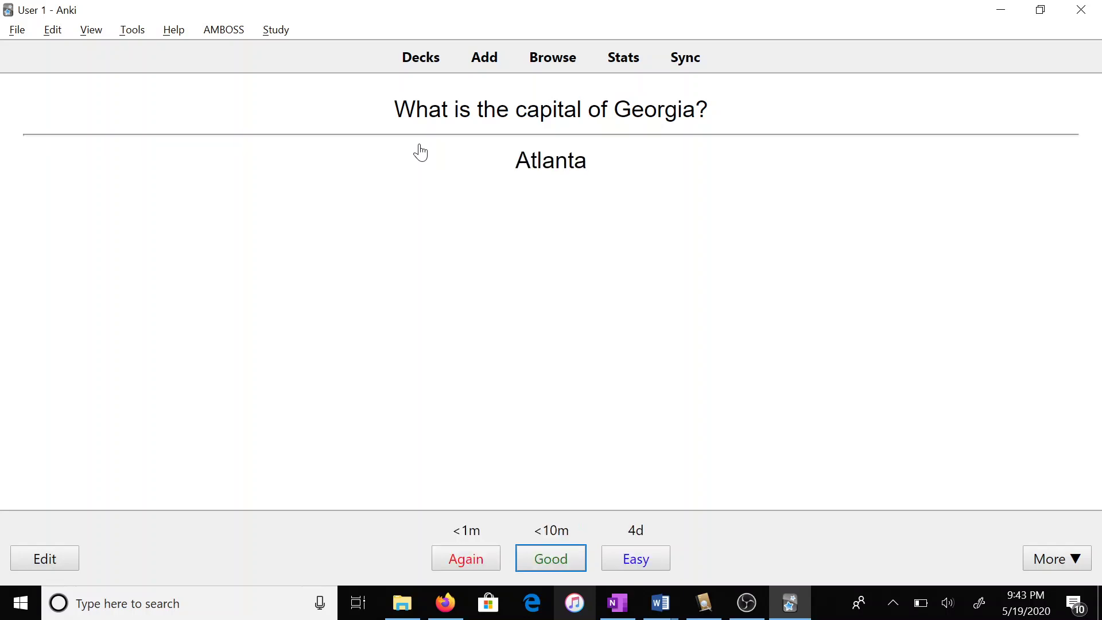
key(space)
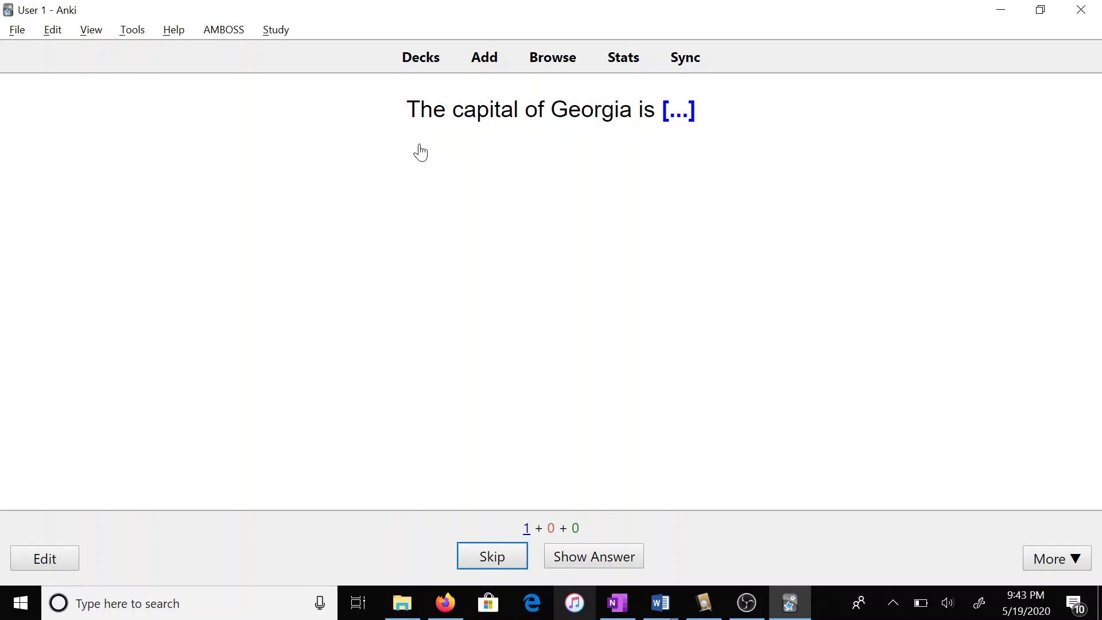
key(space)
key(space)
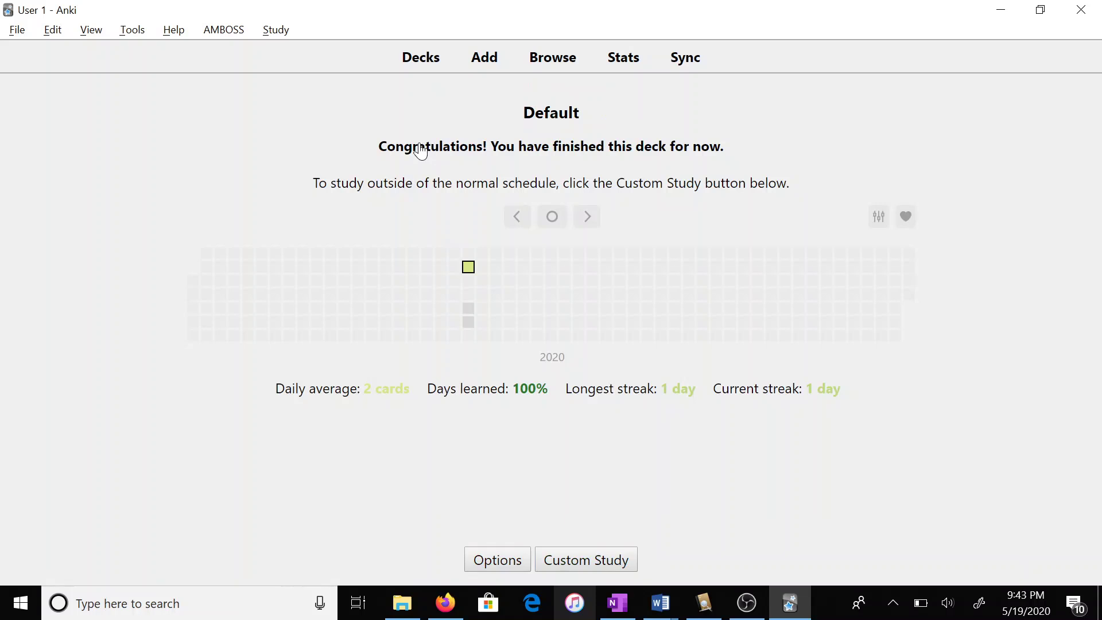
Step: Enter 'What is the capital of Georgia?' with 'Atlanta' on the next line in a new cloze note
click(488, 62)
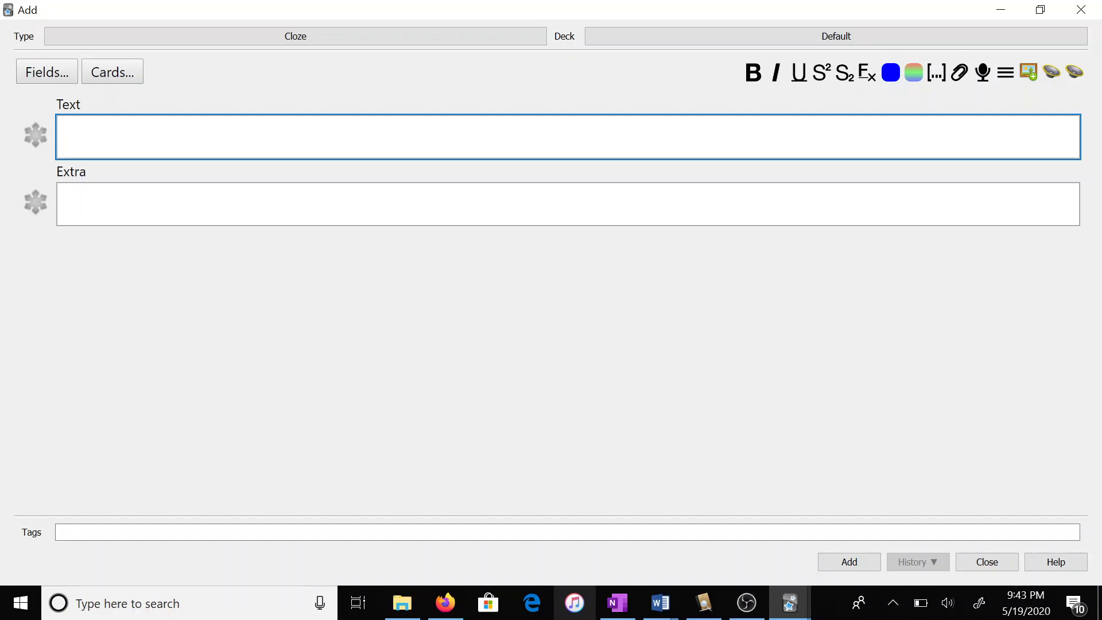
text(What is the capital of Georiga)
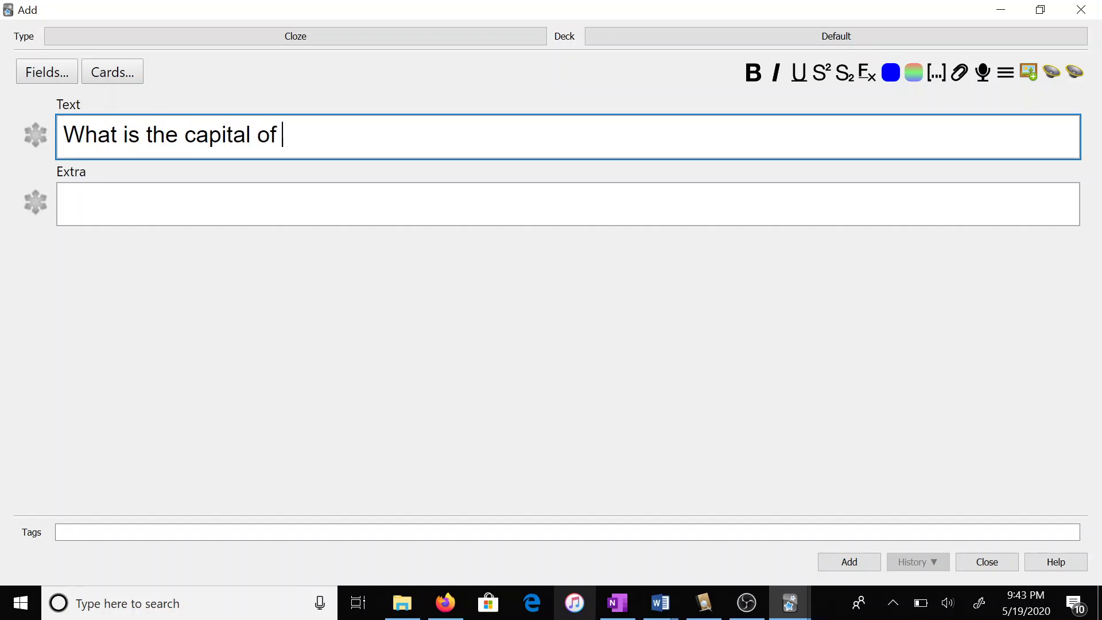
key(BackSpace)
key(BackSpace)
key(BackSpace)
text(gia?)
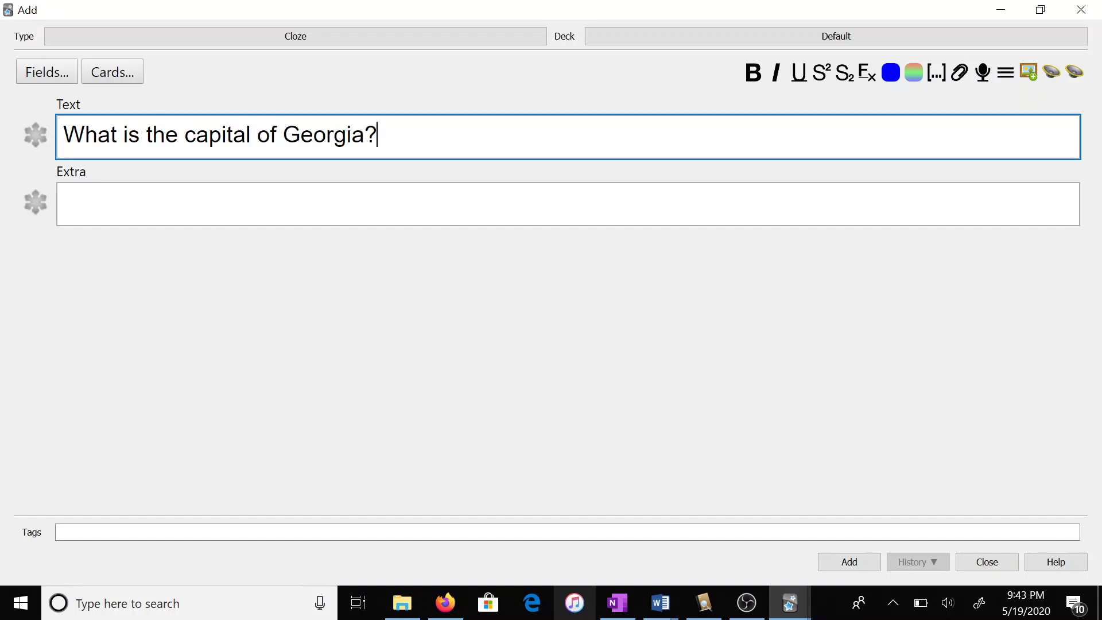
key(Return)
text(Atlanta)
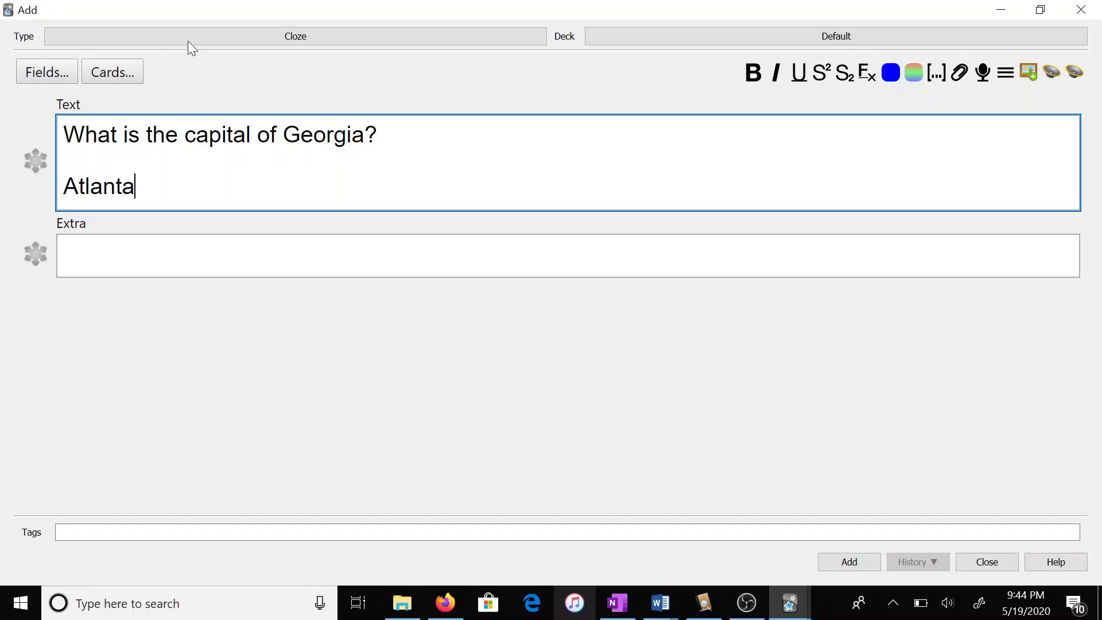
click(275, 34)
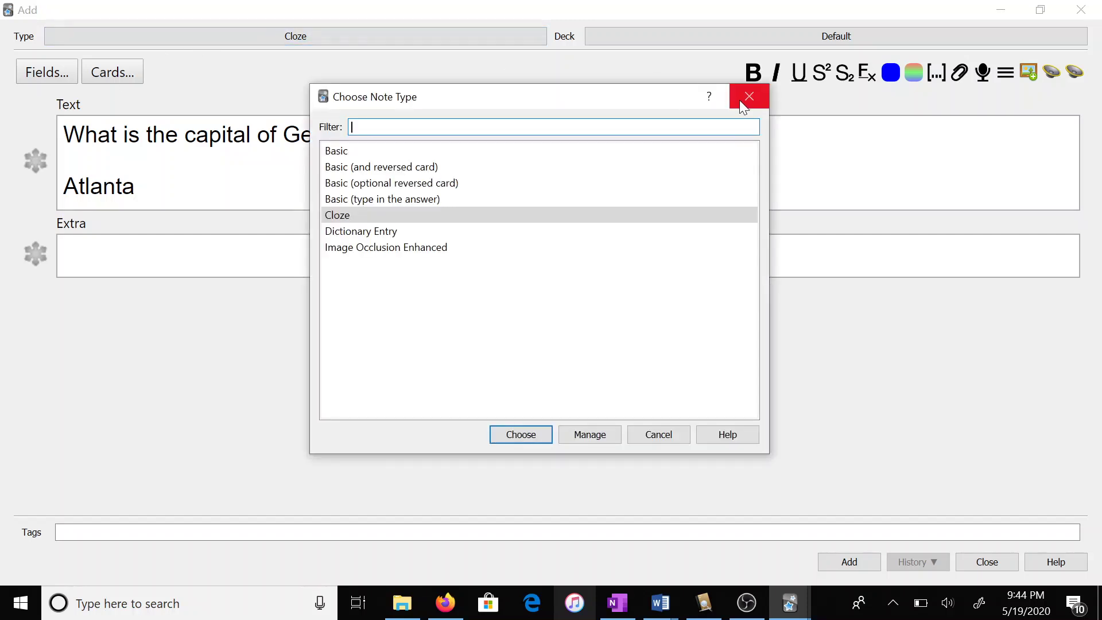
click(747, 97)
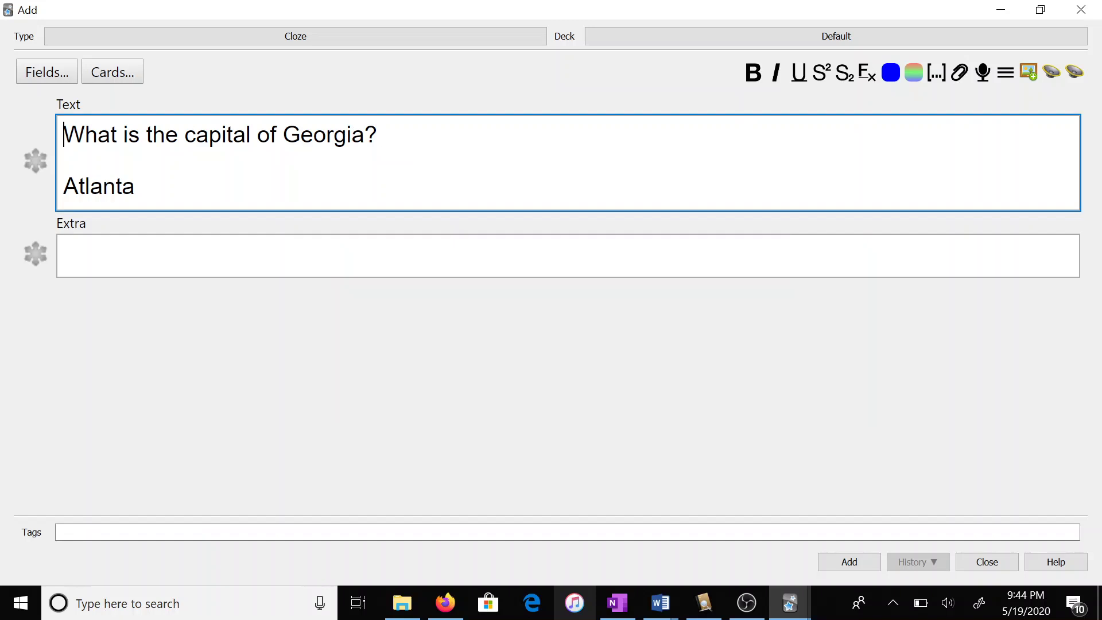
key(ctrl+a)
click(136, 186)
Step: Cloze 'Georgia' as c1 and 'Atlanta' as a second deletion, then add the note and close
click(282, 134)
drag(282, 134, 366, 136)
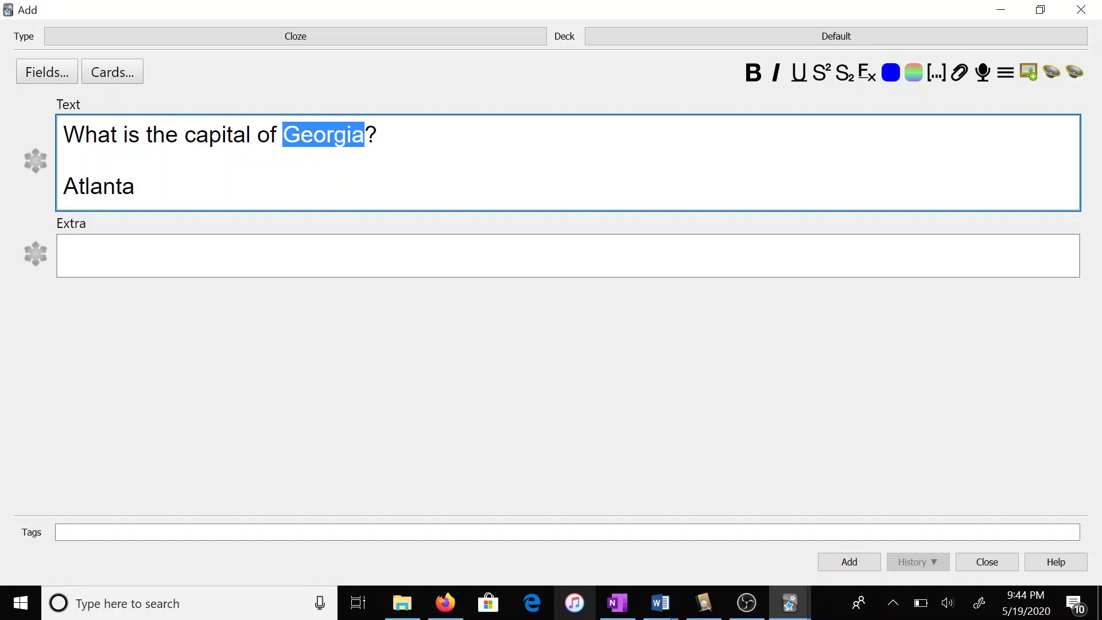
click(937, 72)
drag(135, 186, 29, 180)
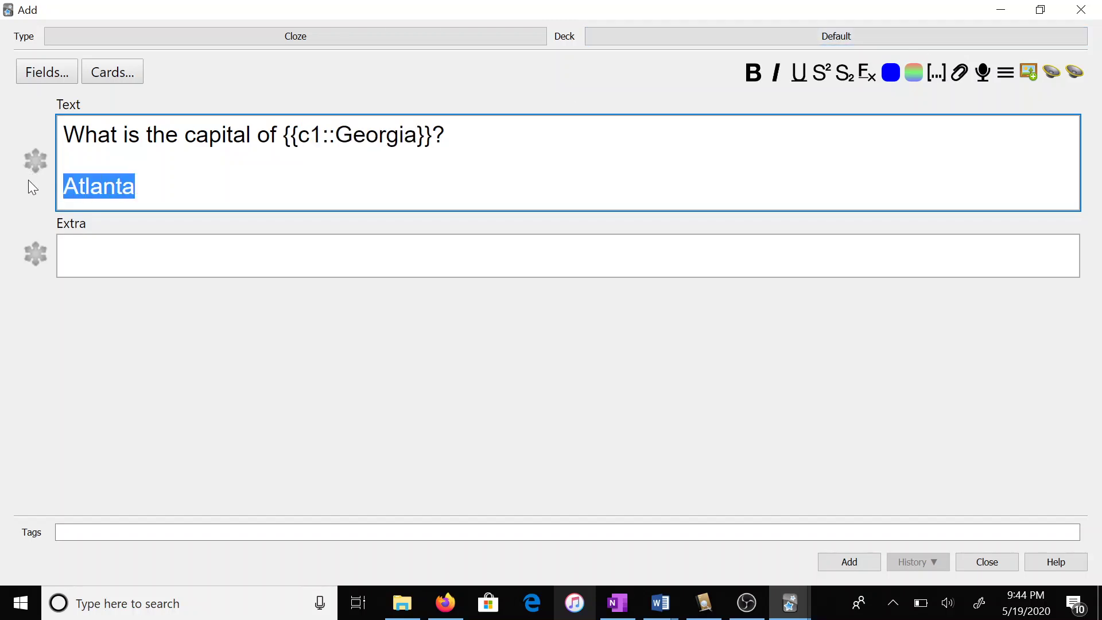
click(937, 71)
click(856, 562)
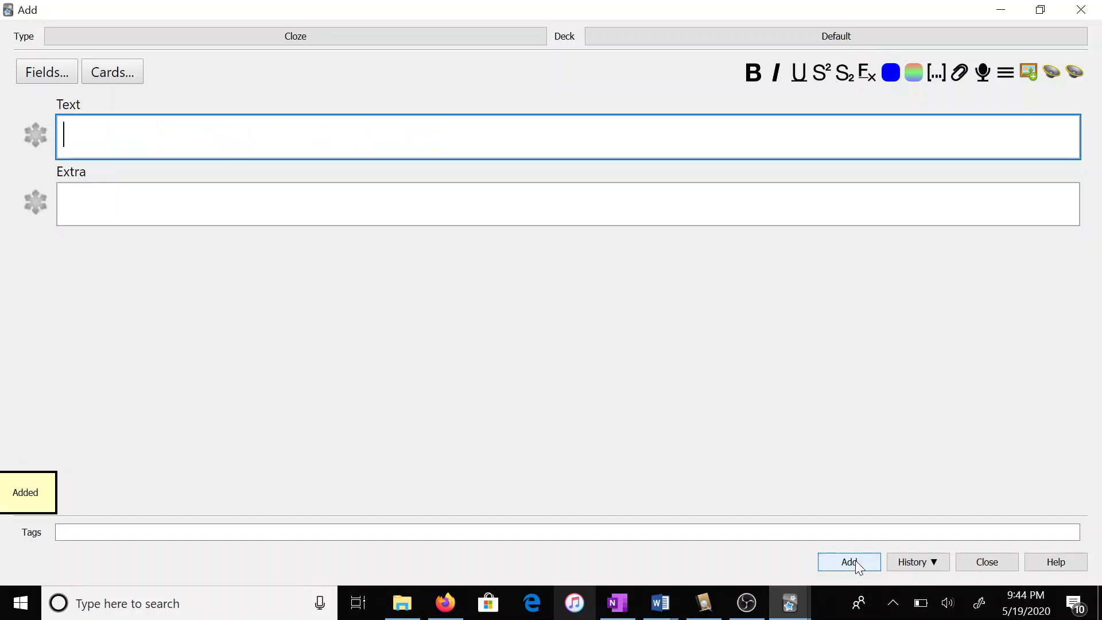
click(1081, 9)
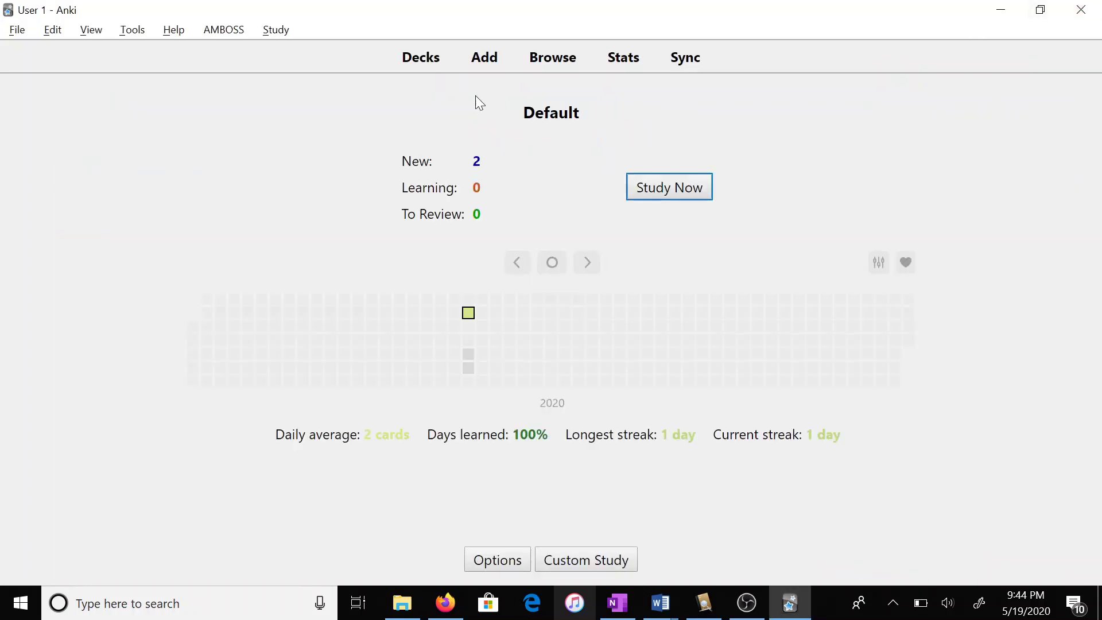
Step: Study Default, revealing Georgia then Atlanta and rating both cards Good
click(665, 186)
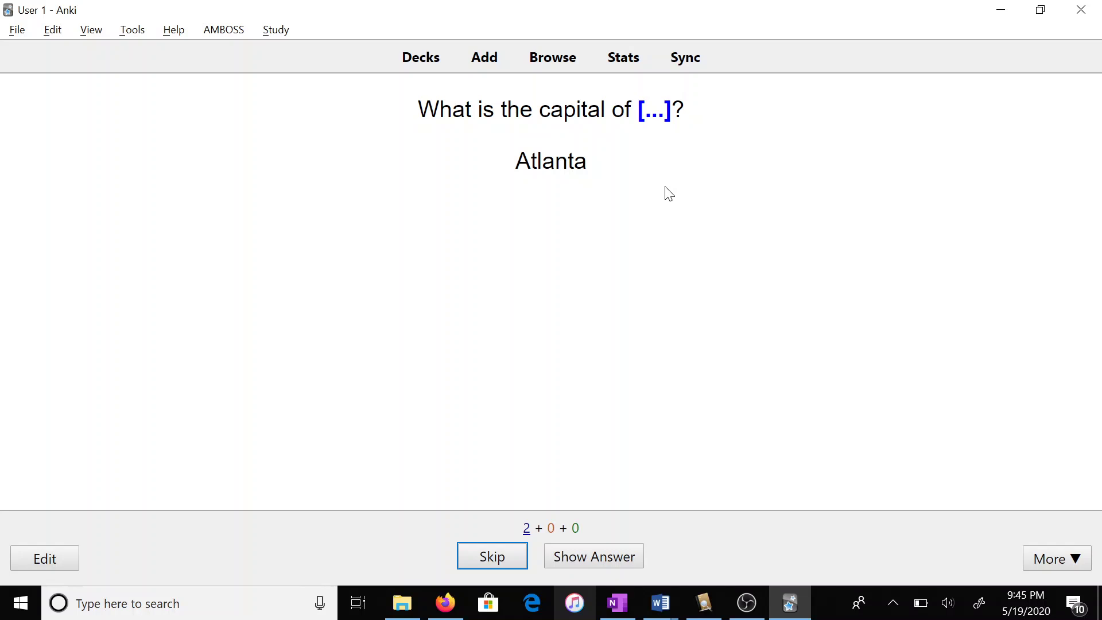
key(space)
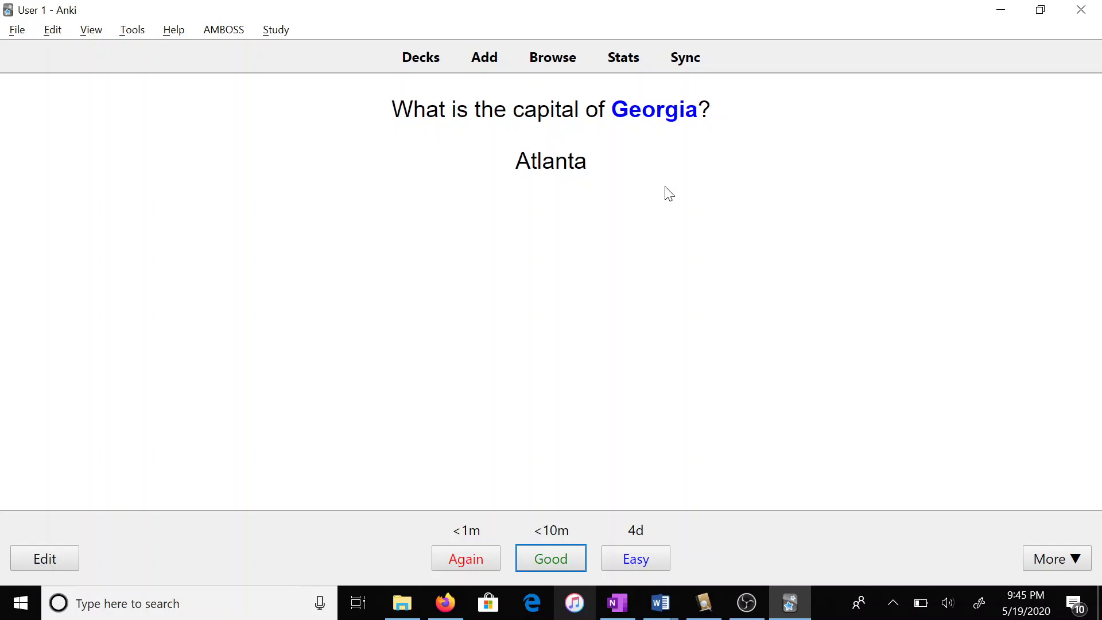
key(space)
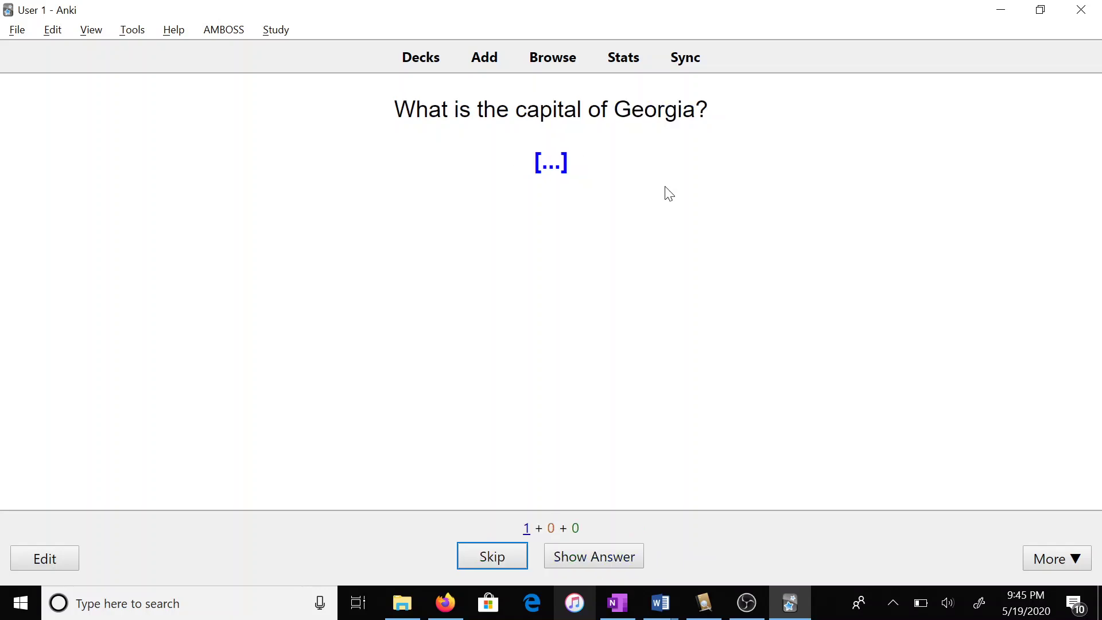
key(space)
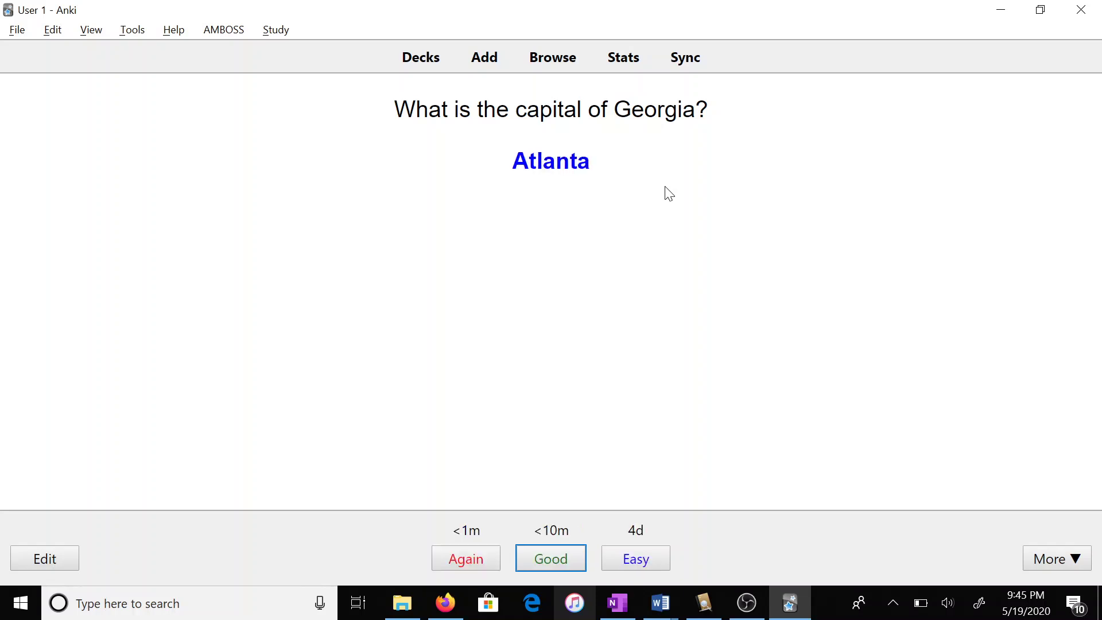
key(space)
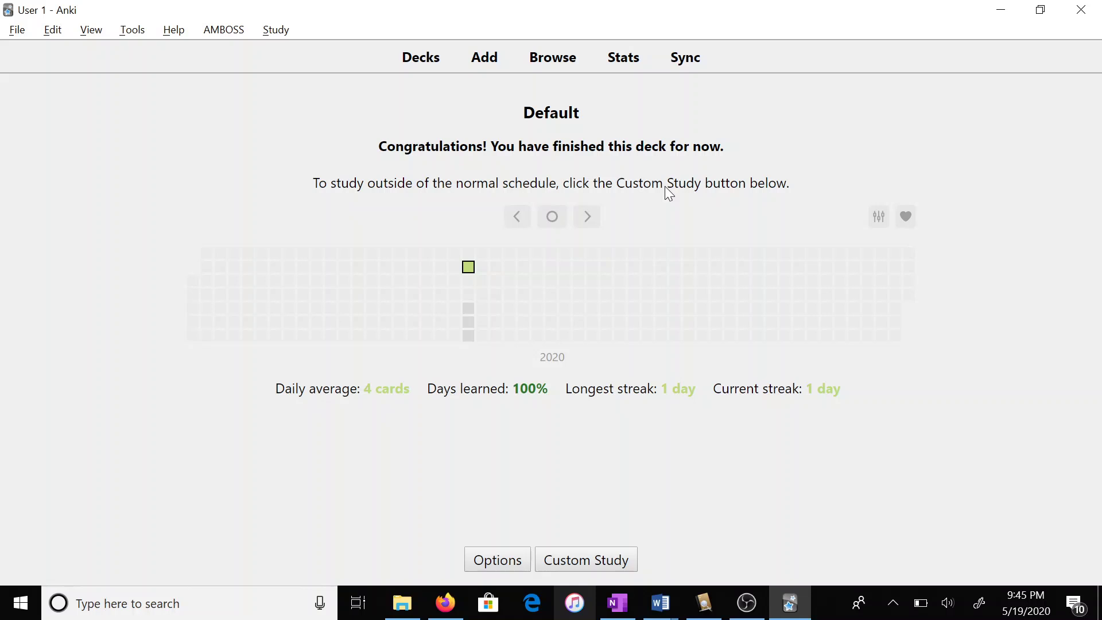
Step: Return to the deck list showing 11 cards studied today
click(425, 68)
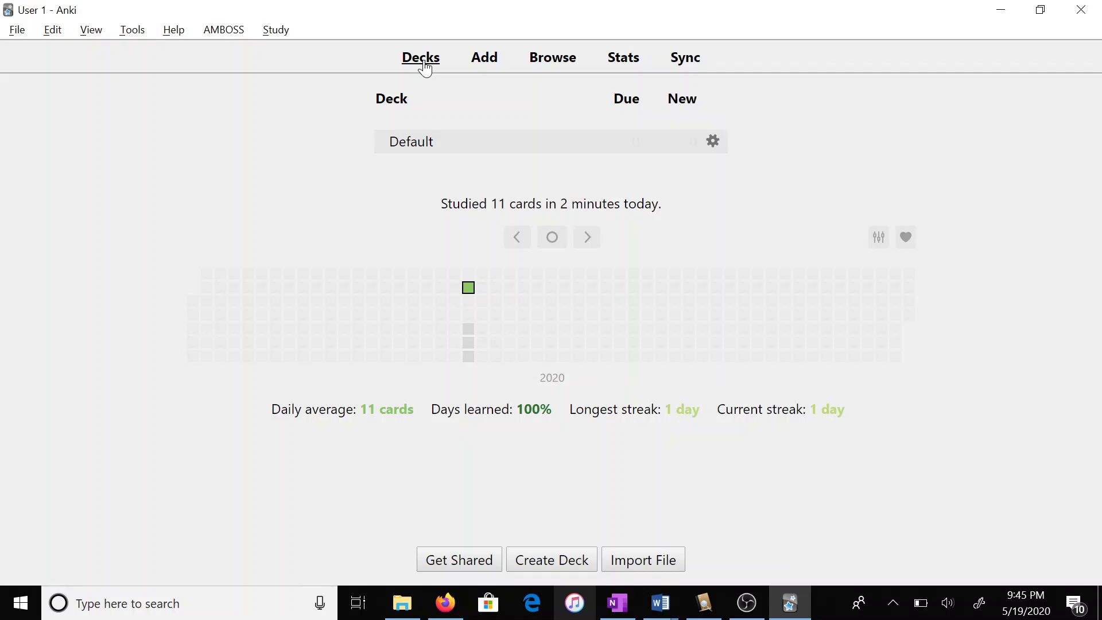